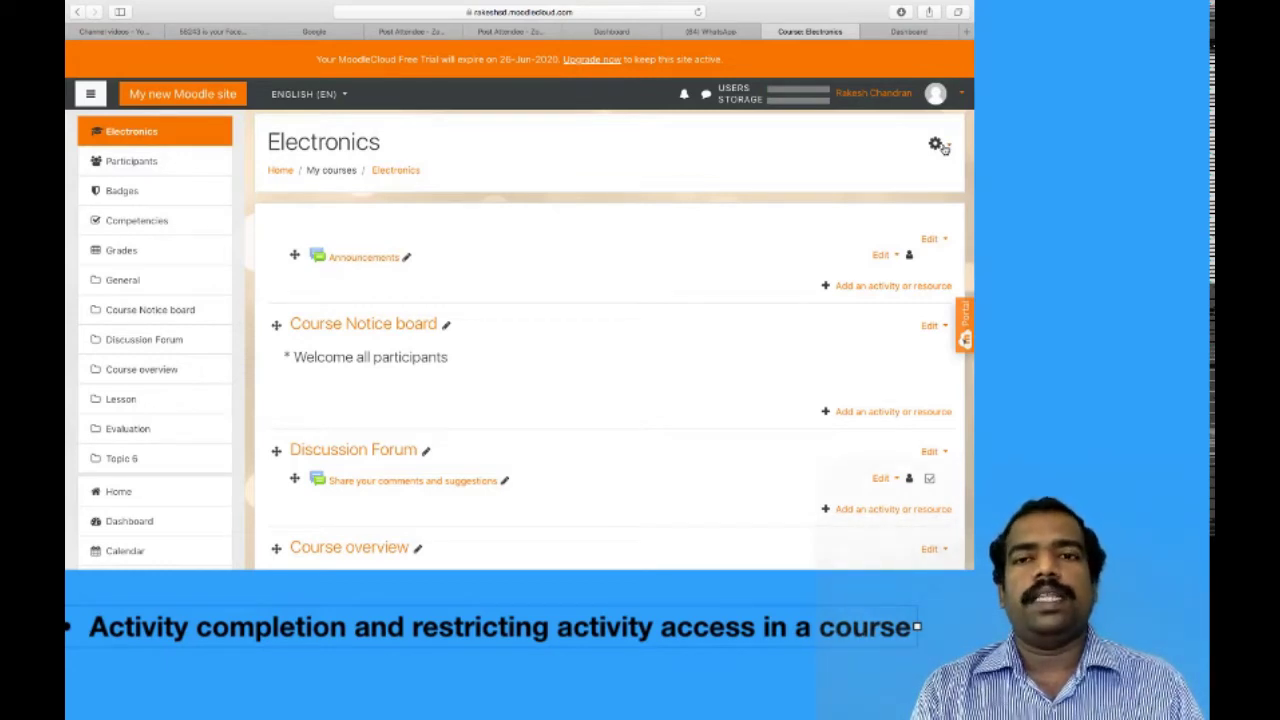
Step: Set Enable completion tracking to Yes in the Electronics course settings, then save and display the course
click(940, 146)
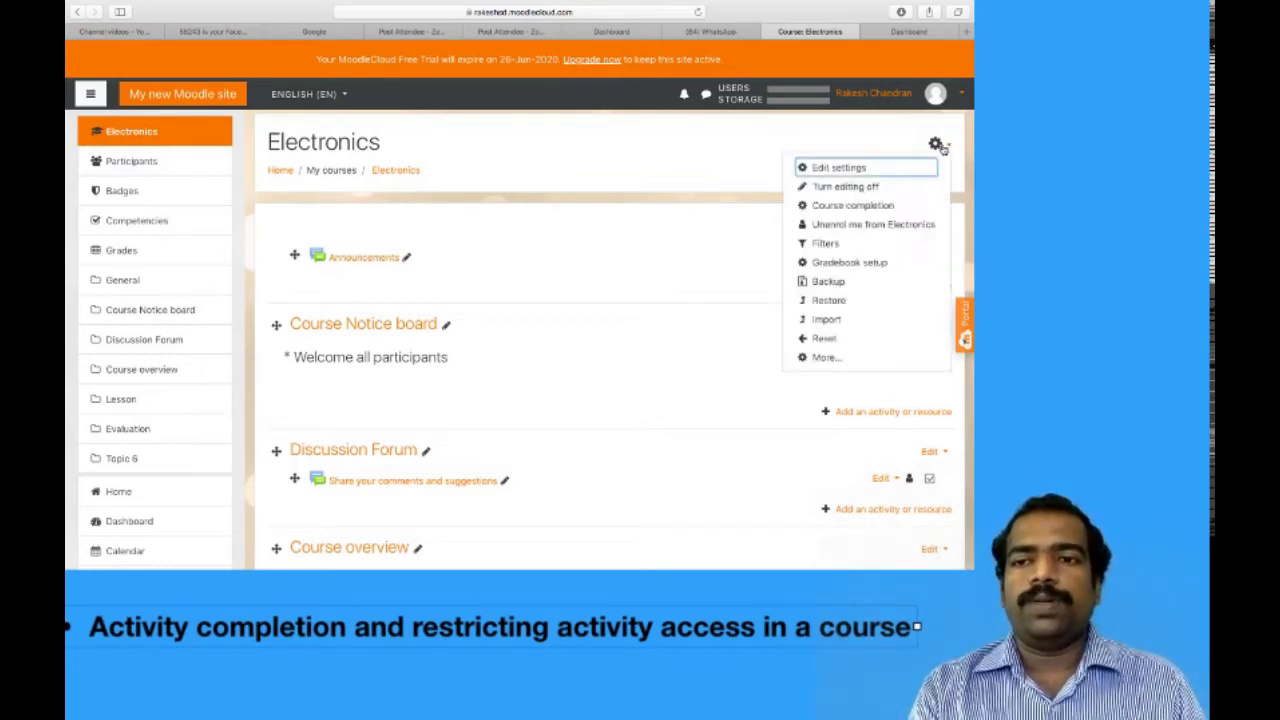
click(845, 170)
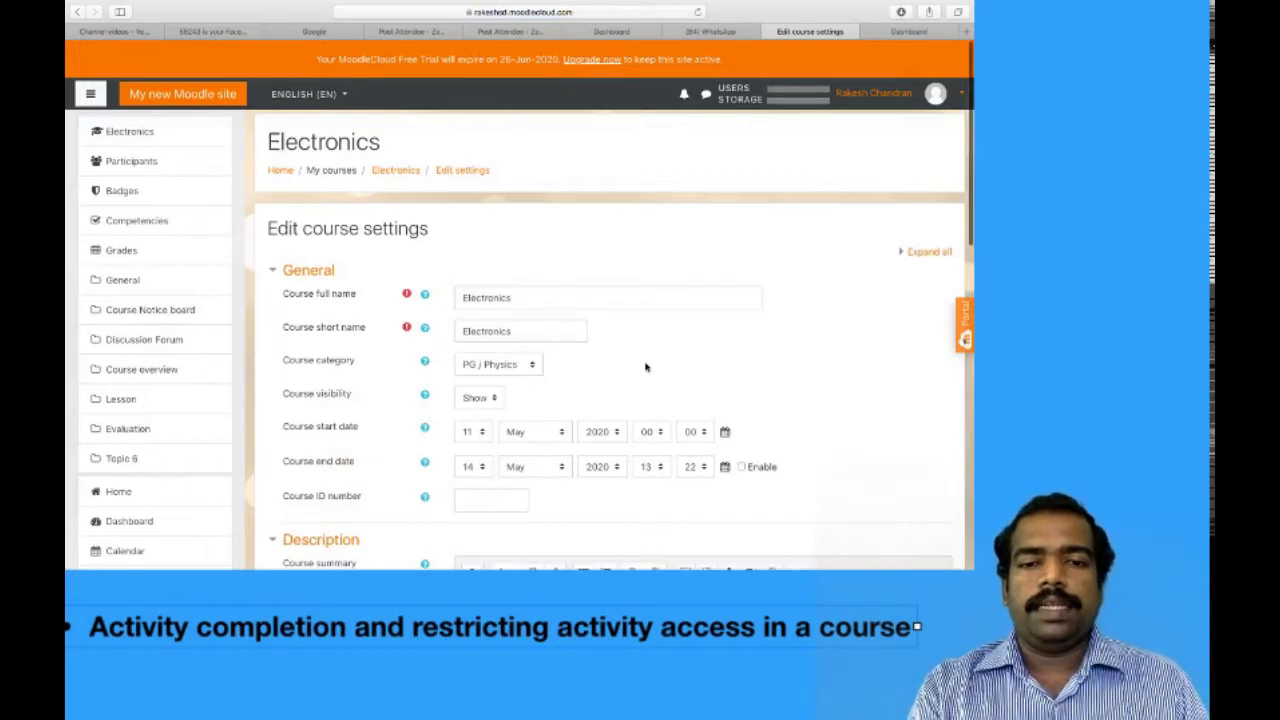
scroll(645, 366, down, 3)
scroll(645, 366, down, 10)
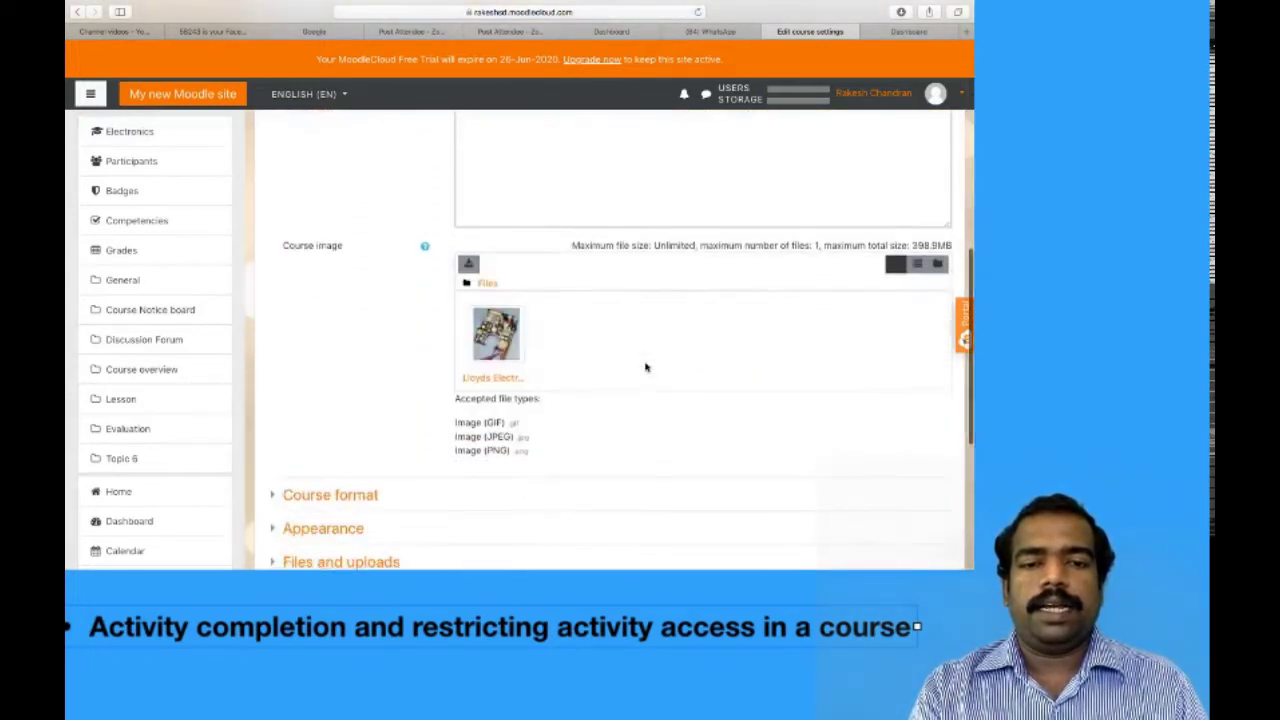
scroll(645, 366, down, 2)
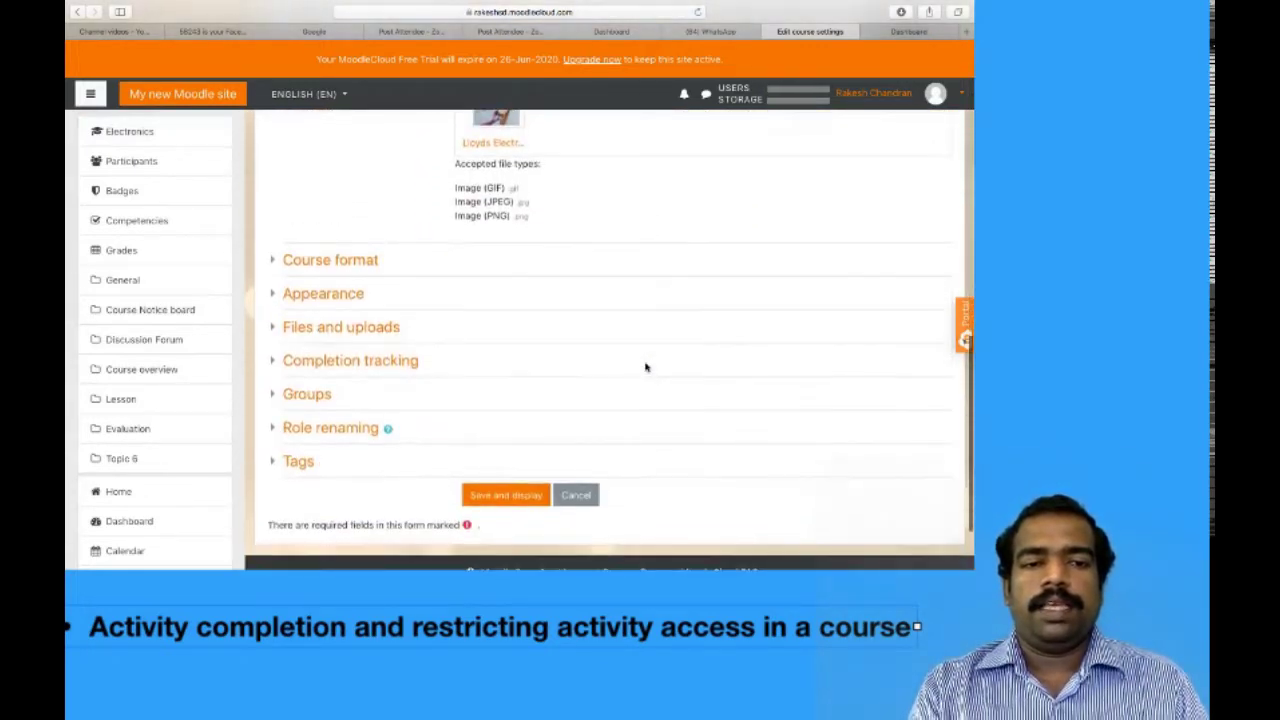
click(395, 362)
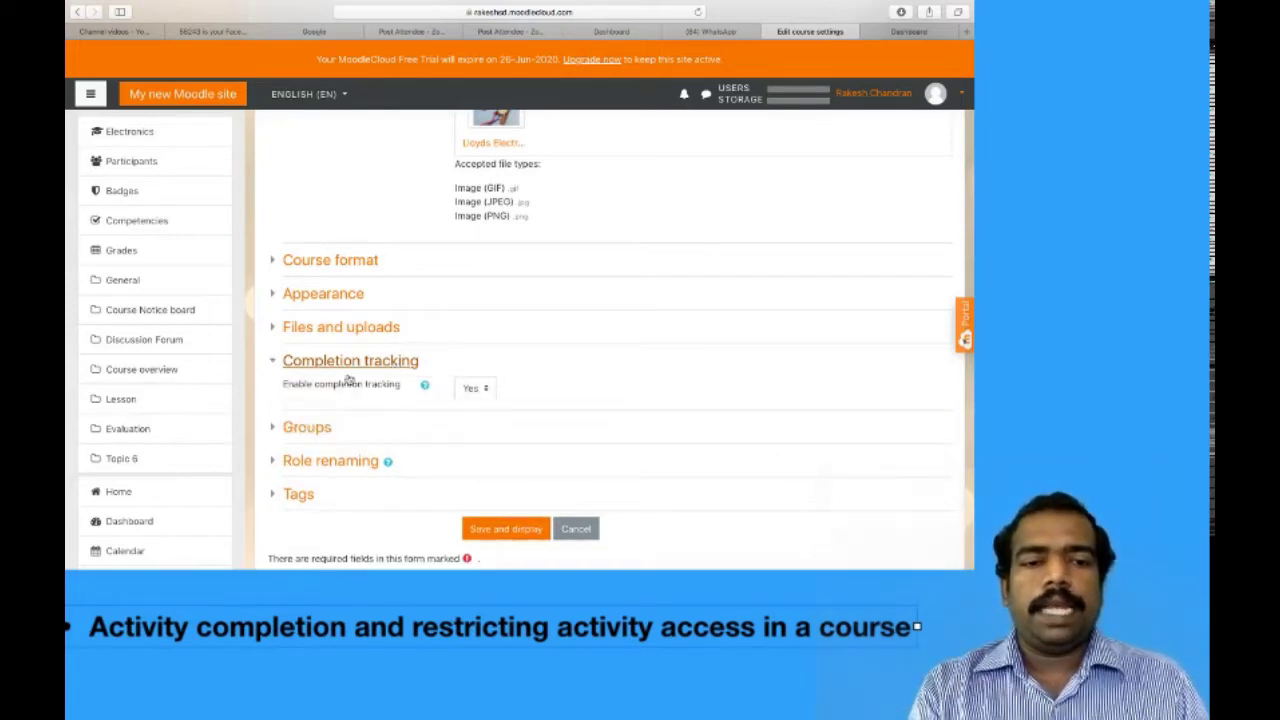
click(486, 390)
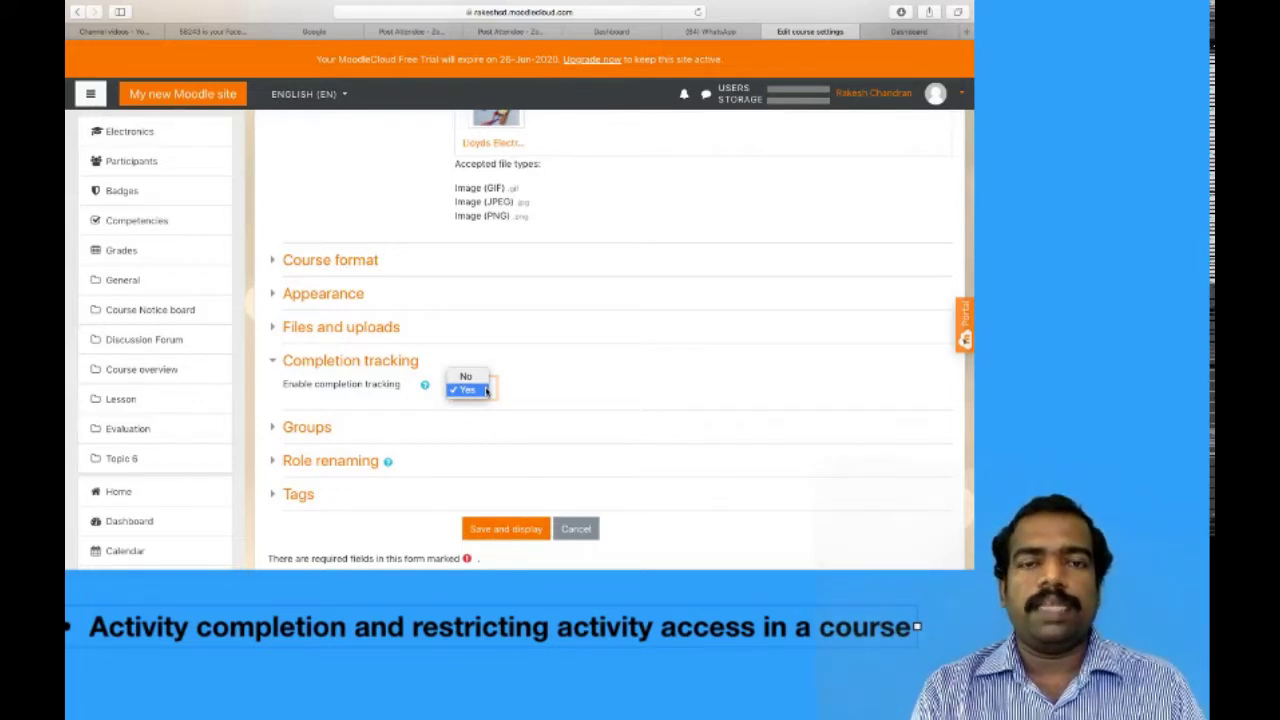
click(550, 401)
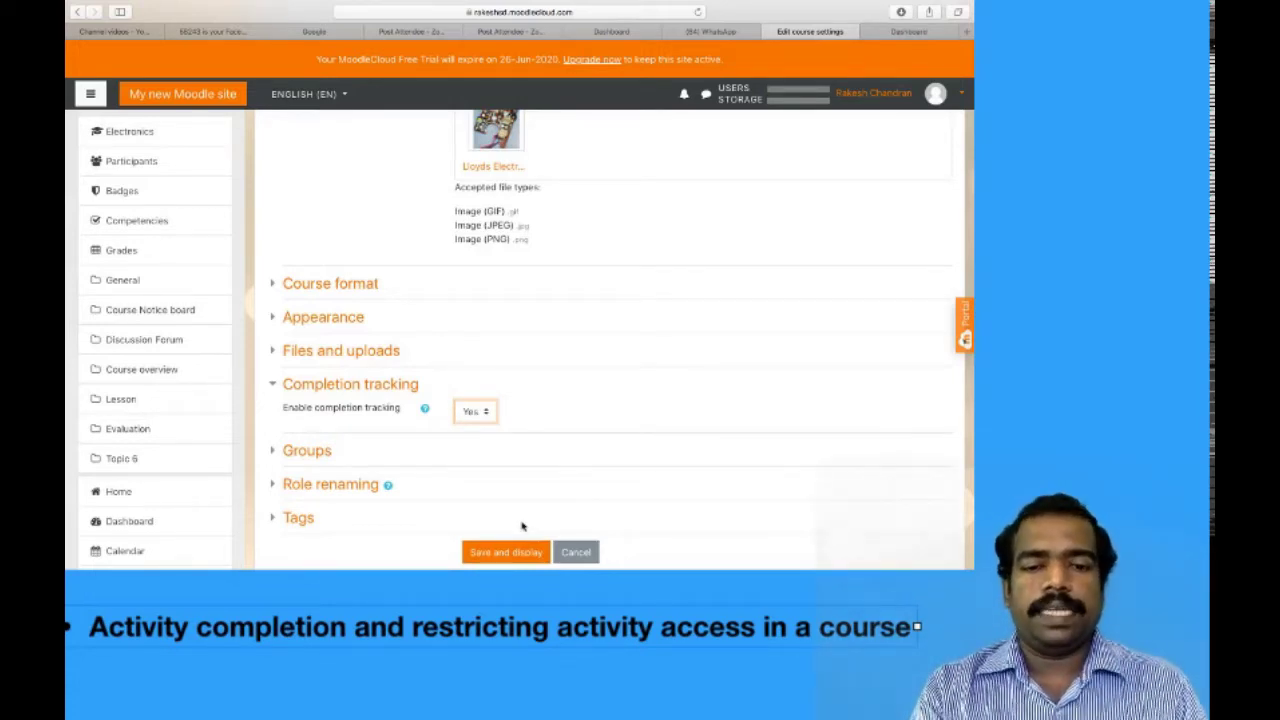
scroll(530, 525, down, 1)
click(512, 532)
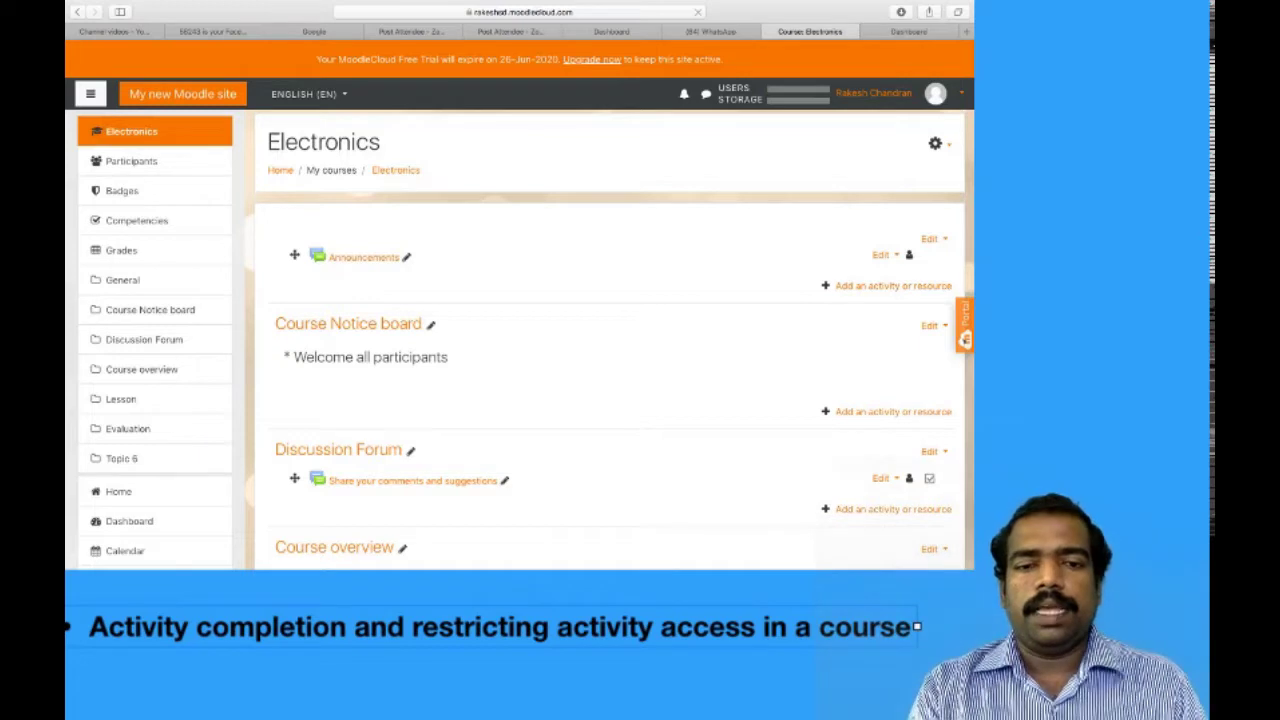
Step: Open the activity completion settings of the Working of diode page in the Lesson section
scroll(602, 530, down, 2)
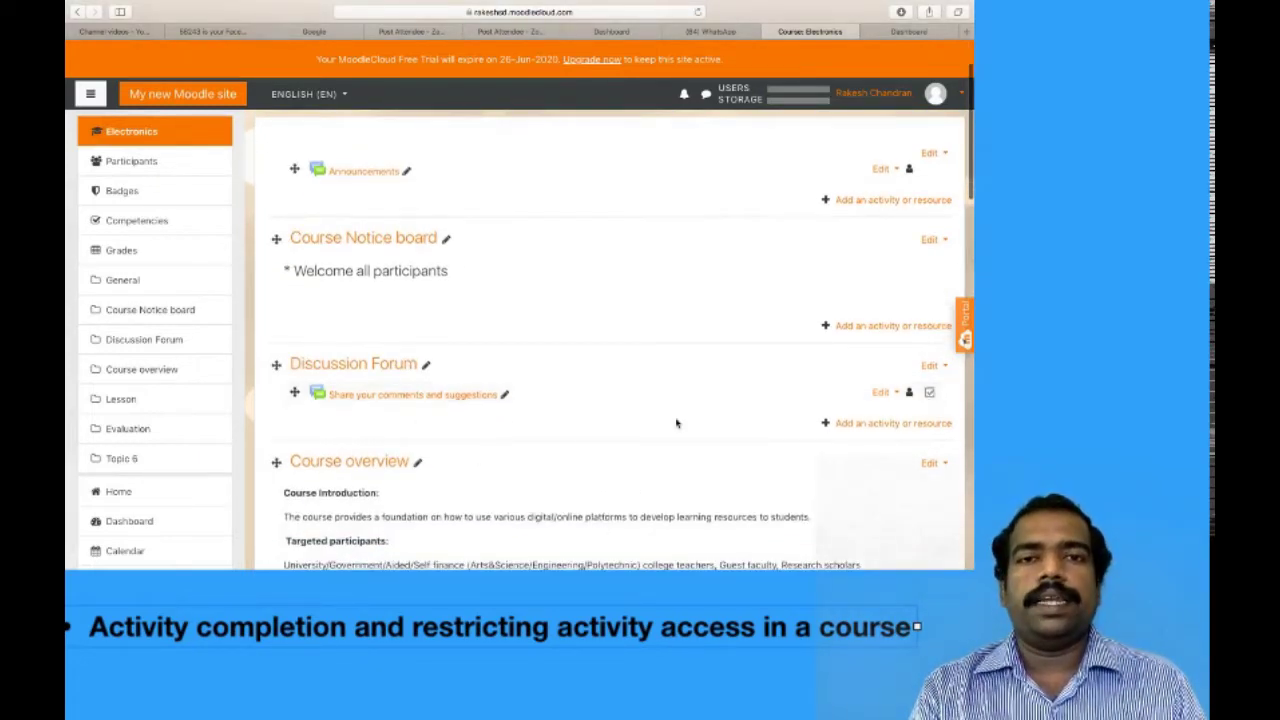
scroll(677, 424, down, 2)
scroll(677, 424, down, 9)
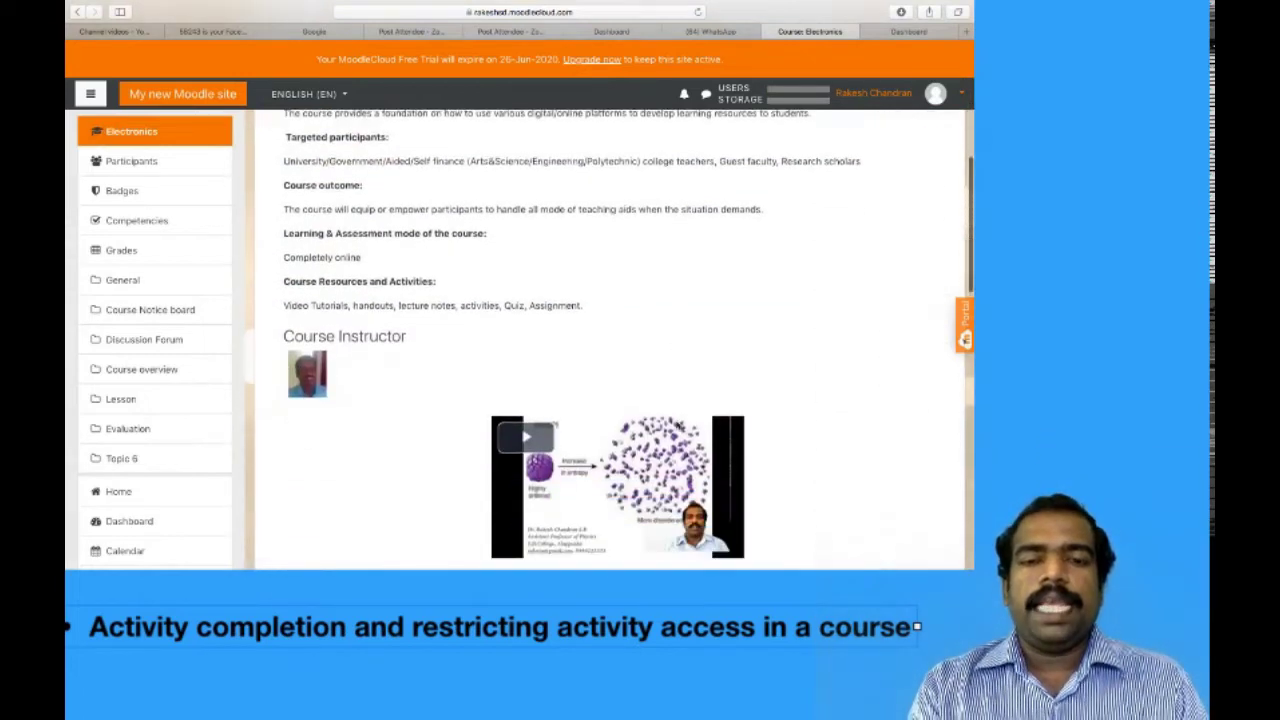
scroll(677, 424, down, 10)
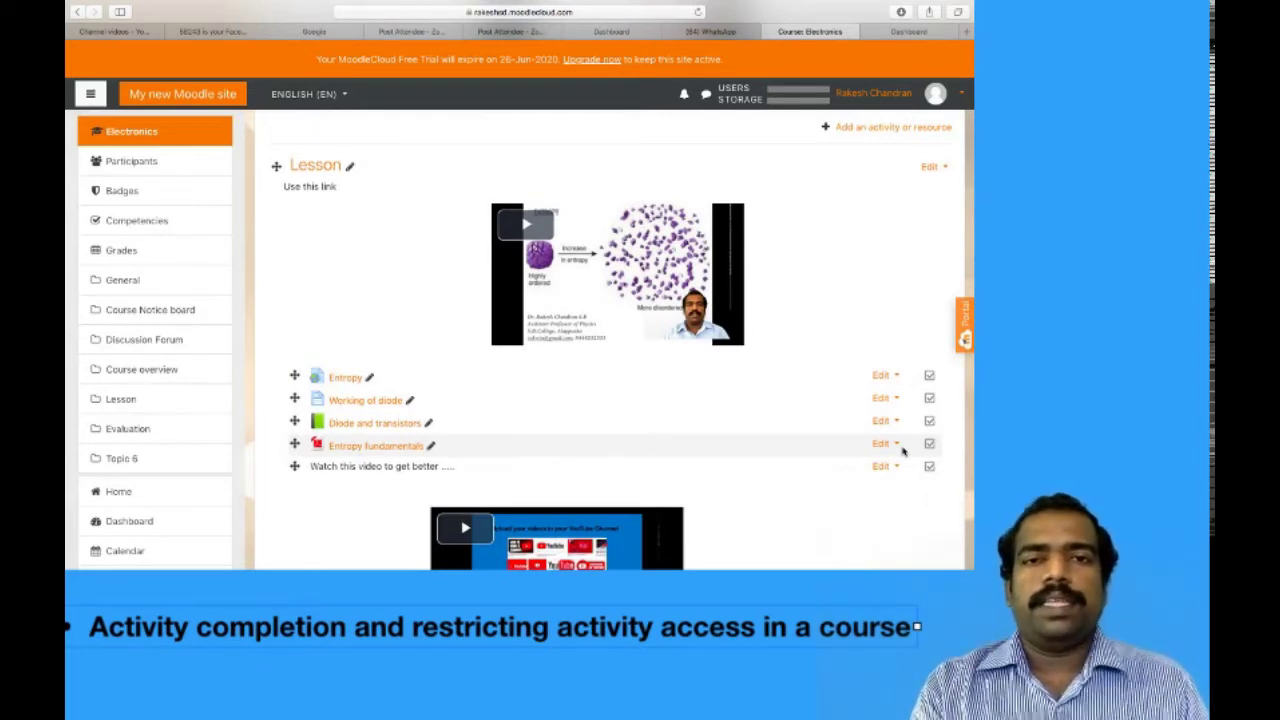
scroll(903, 450, down, 4)
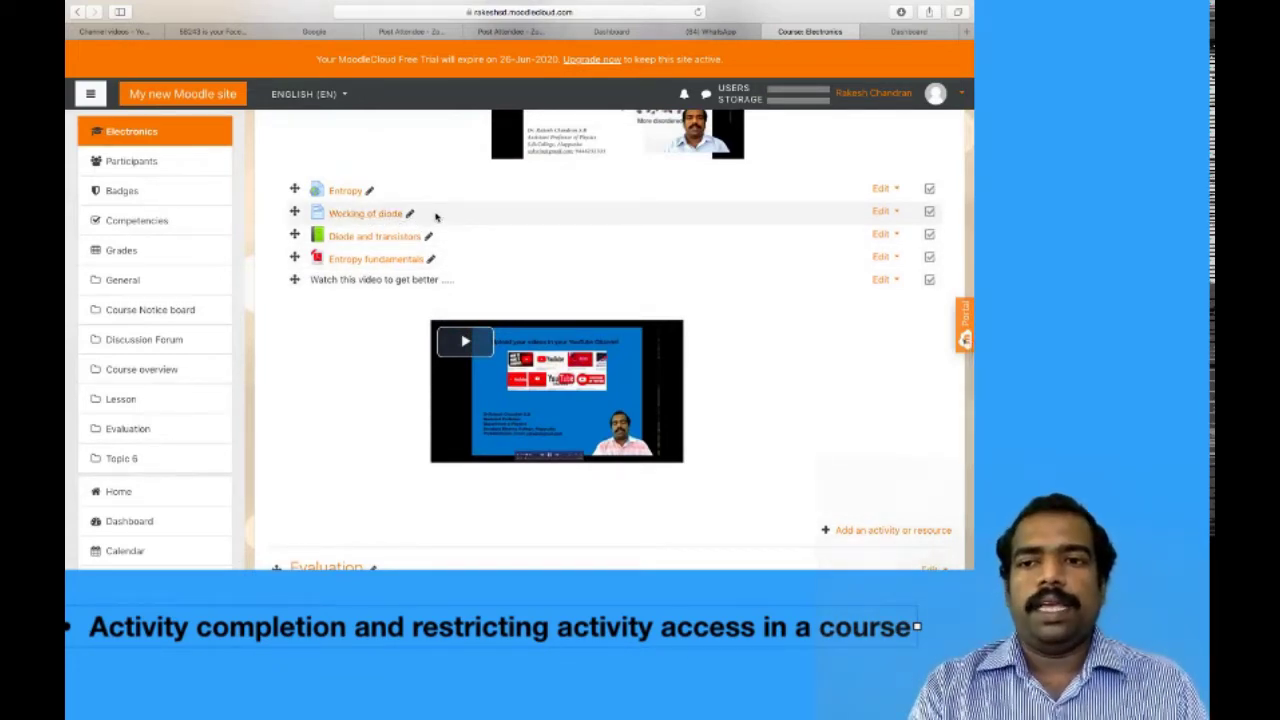
click(893, 215)
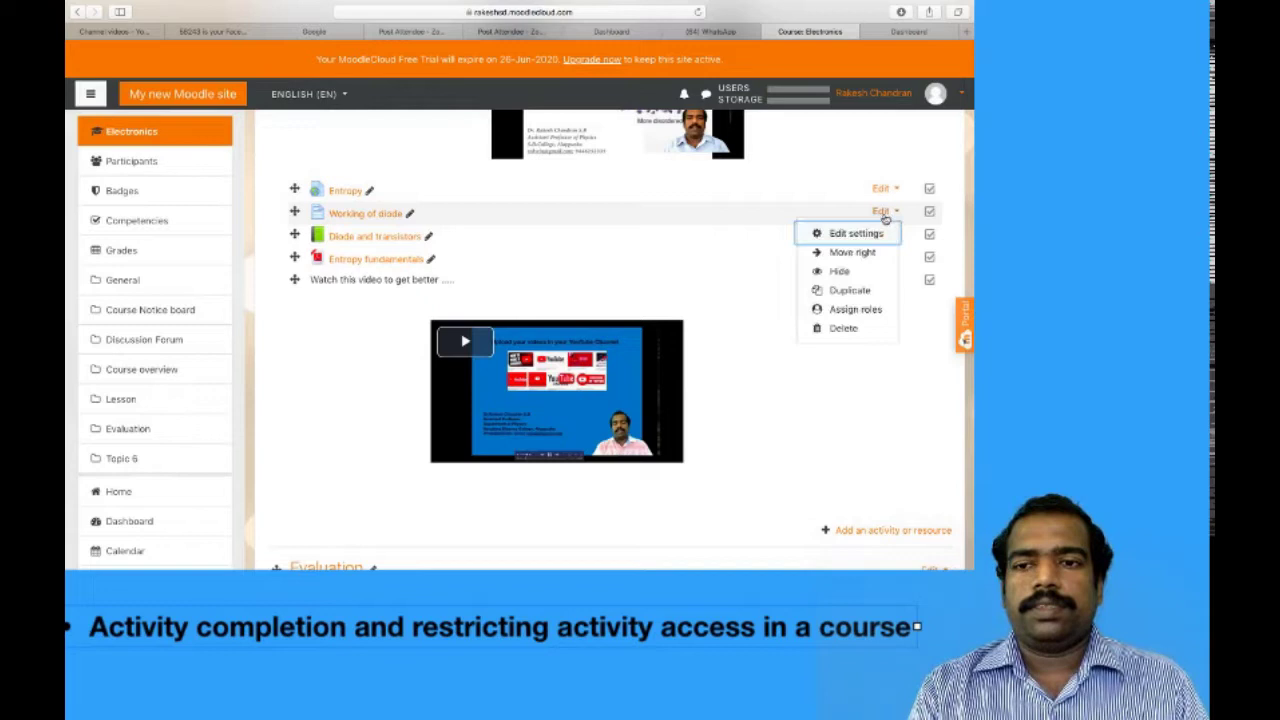
click(829, 238)
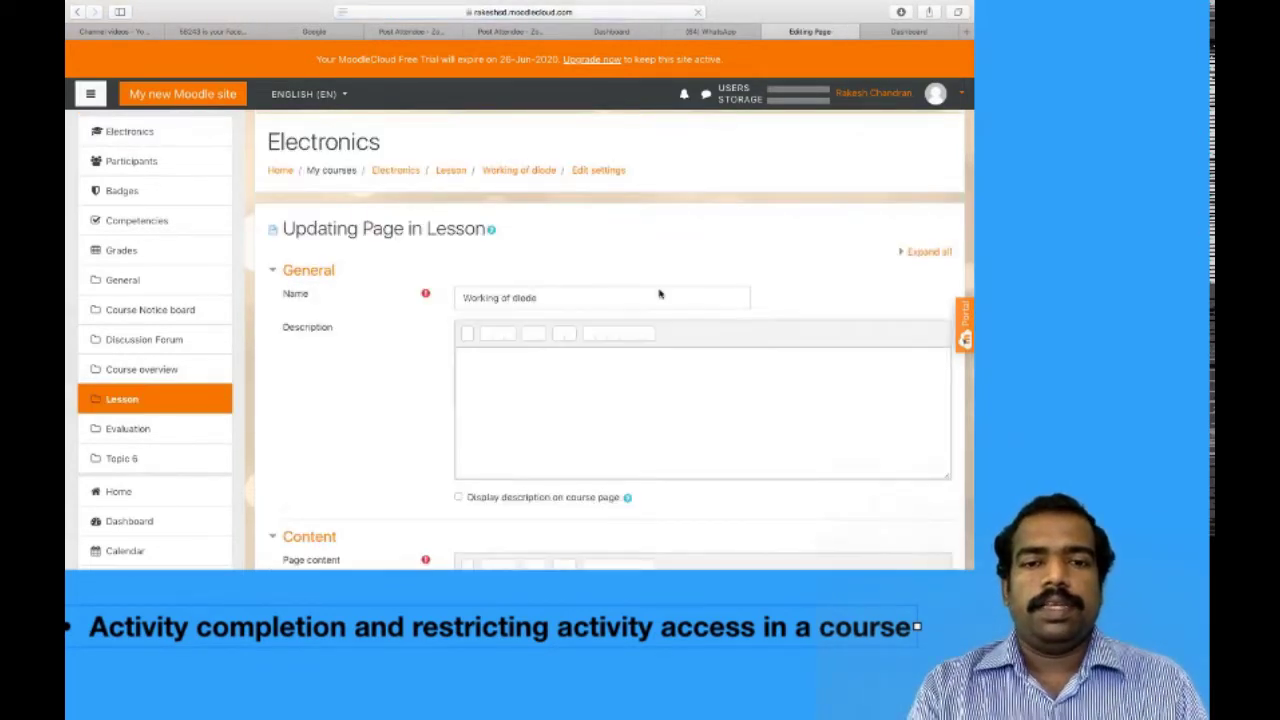
scroll(420, 410, down, 5)
scroll(420, 410, down, 5)
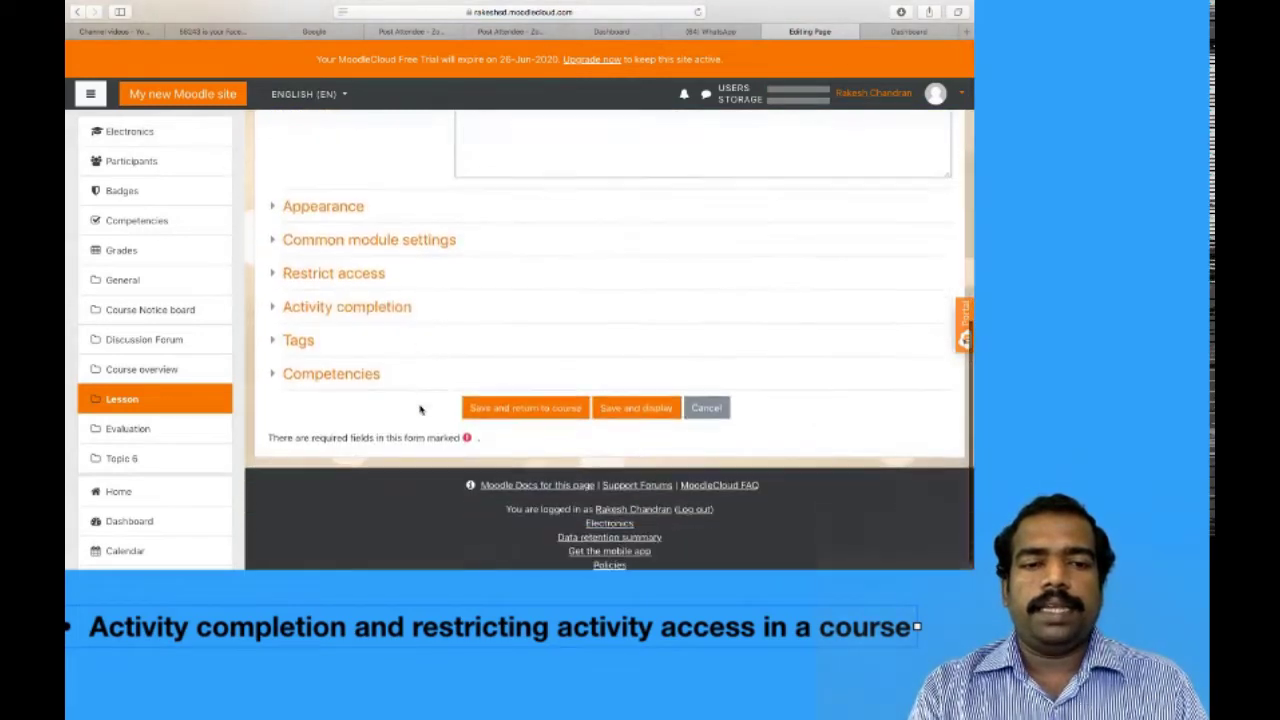
click(356, 296)
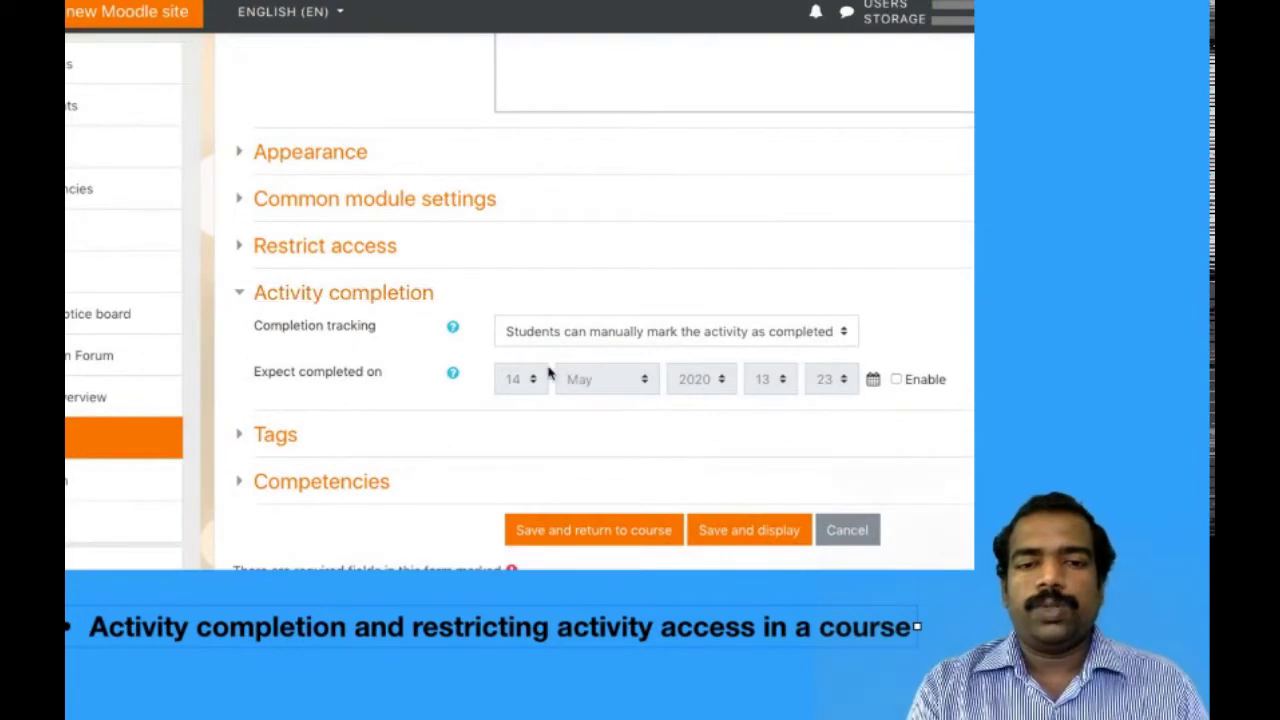
Step: Set completion tracking to "Show activity as complete when conditions are met" and try to save the page
click(806, 340)
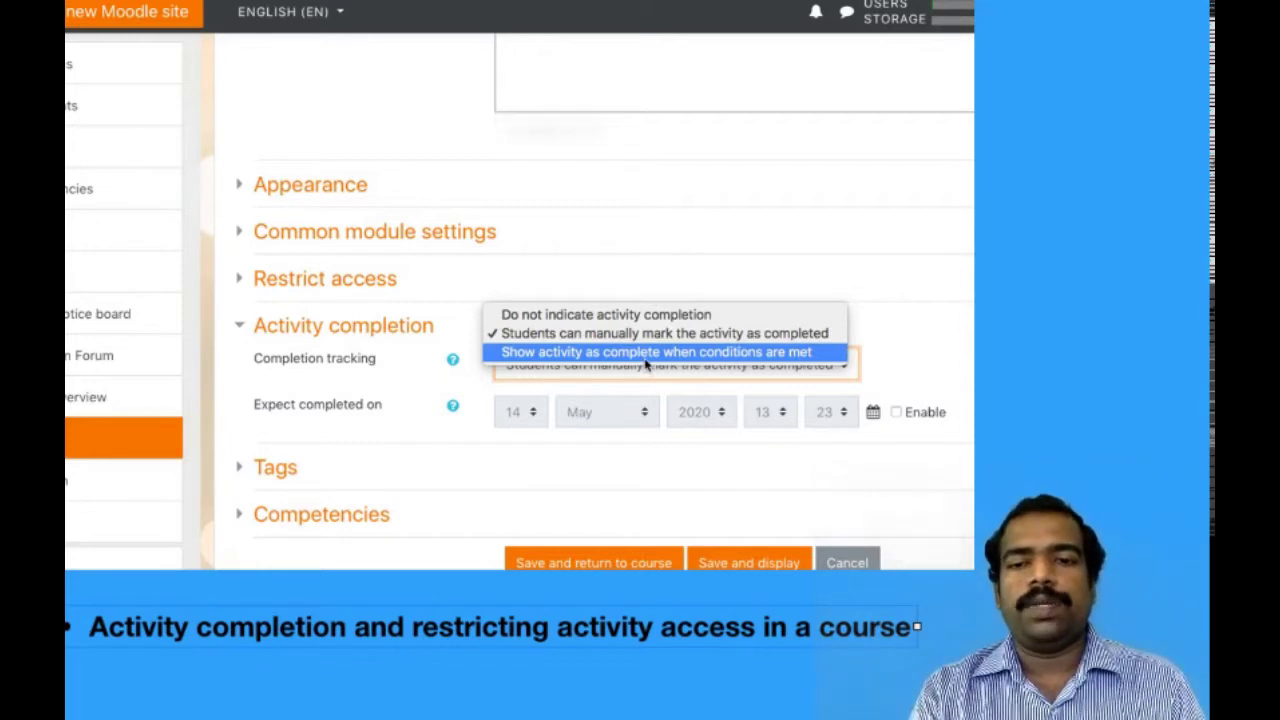
click(645, 366)
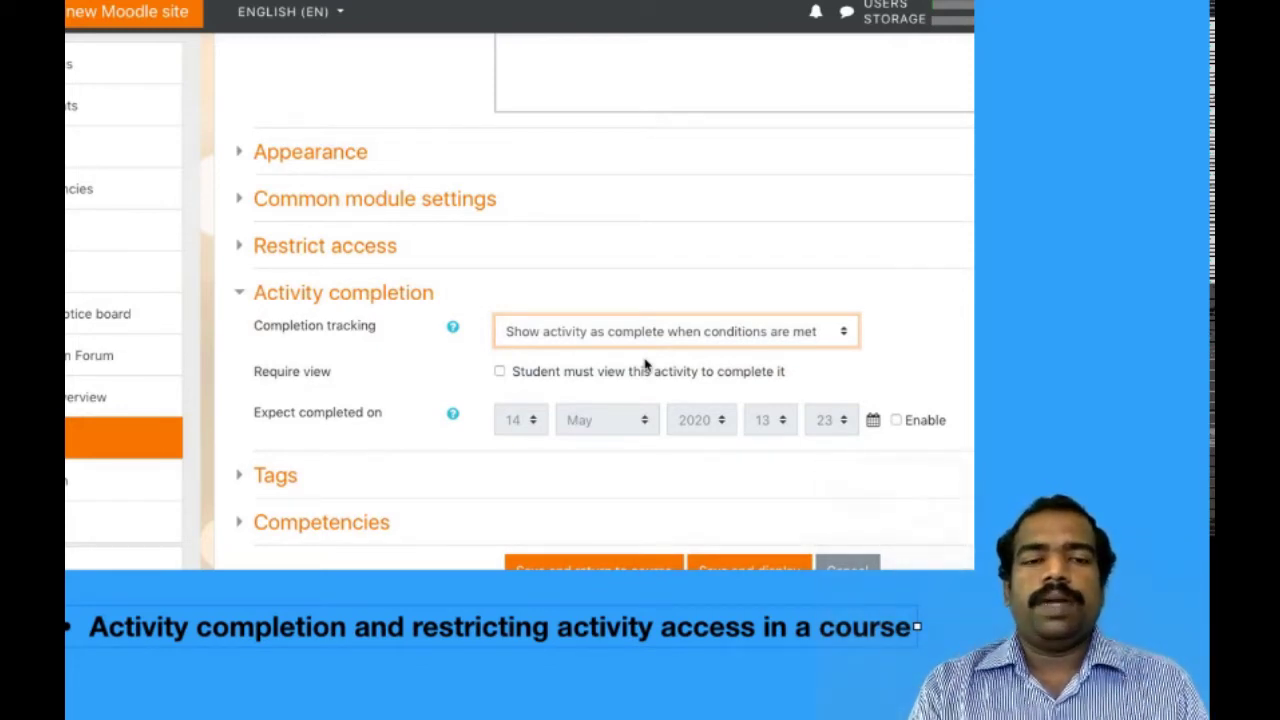
scroll(645, 366, down, 3)
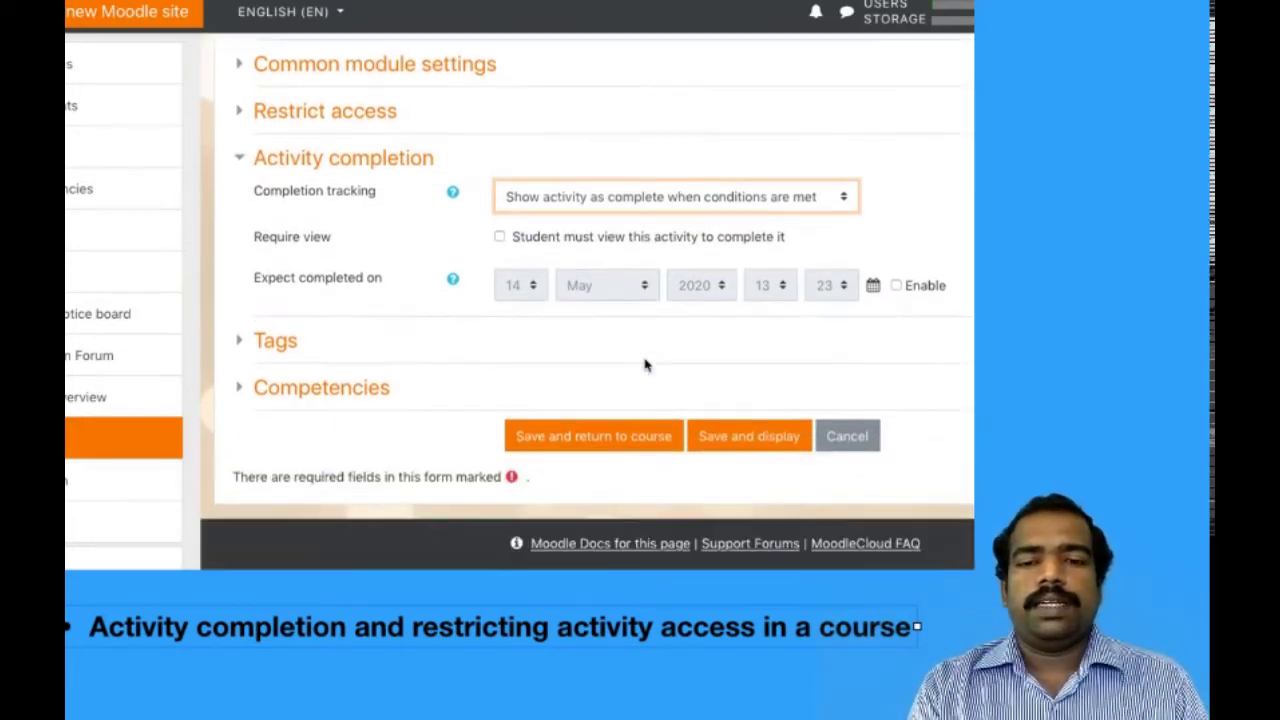
click(752, 438)
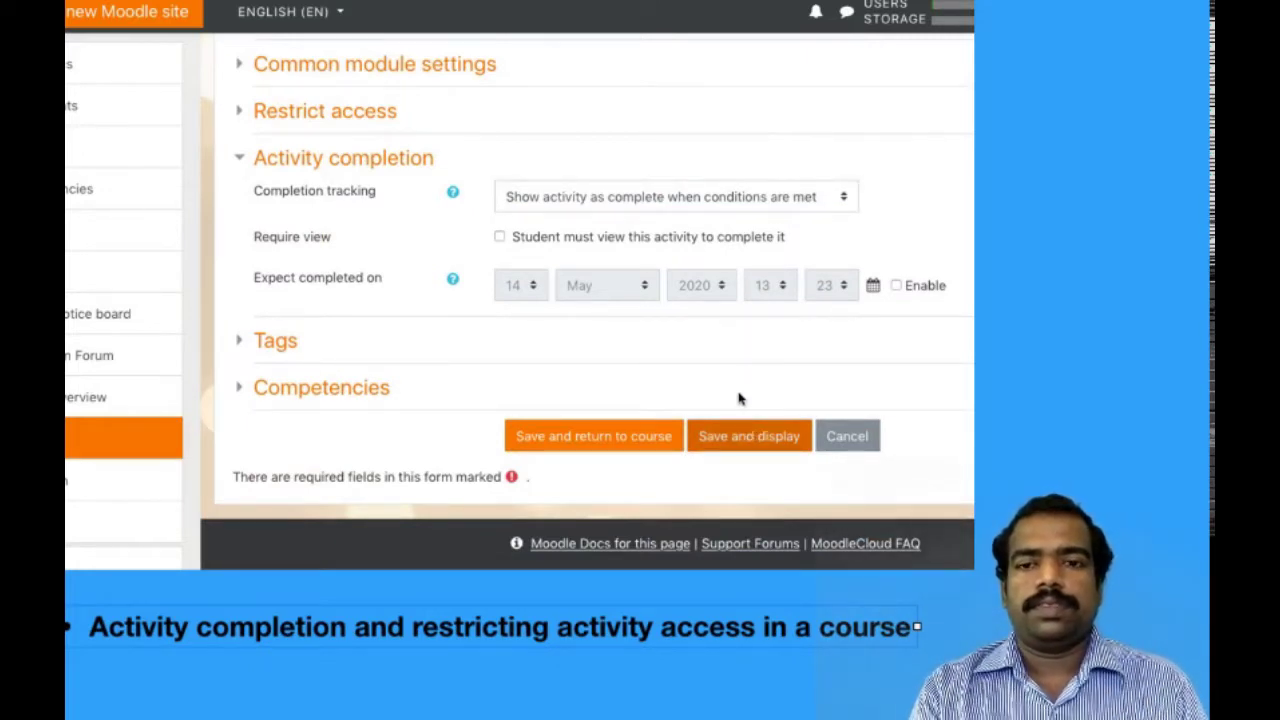
click(735, 450)
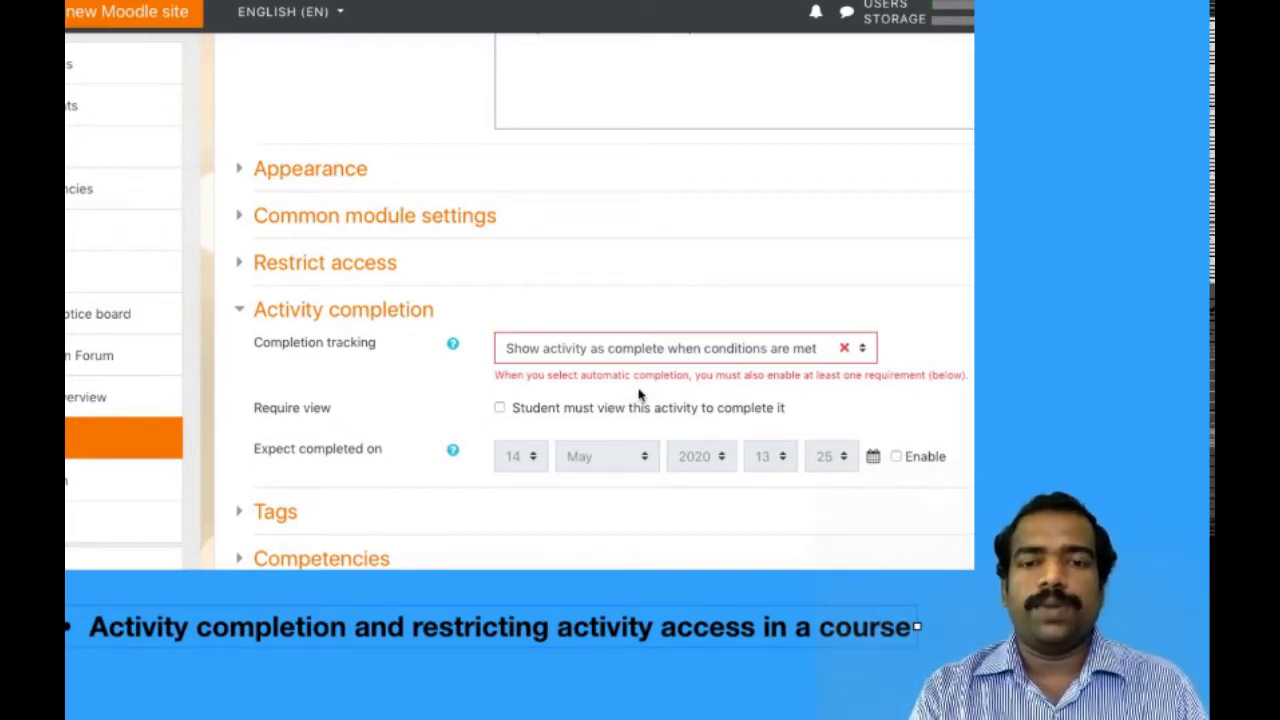
Step: Require that students view the Working of diode activity to complete it, then save and display the page
click(501, 408)
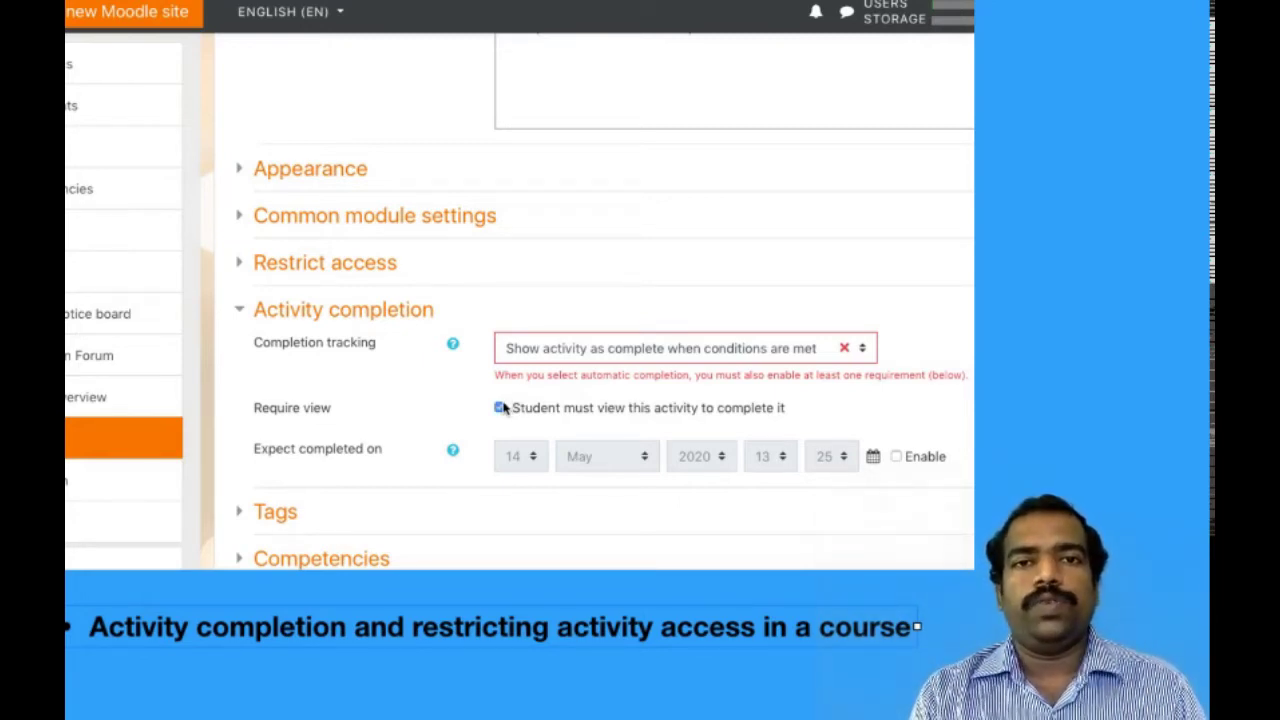
scroll(503, 408, down, 3)
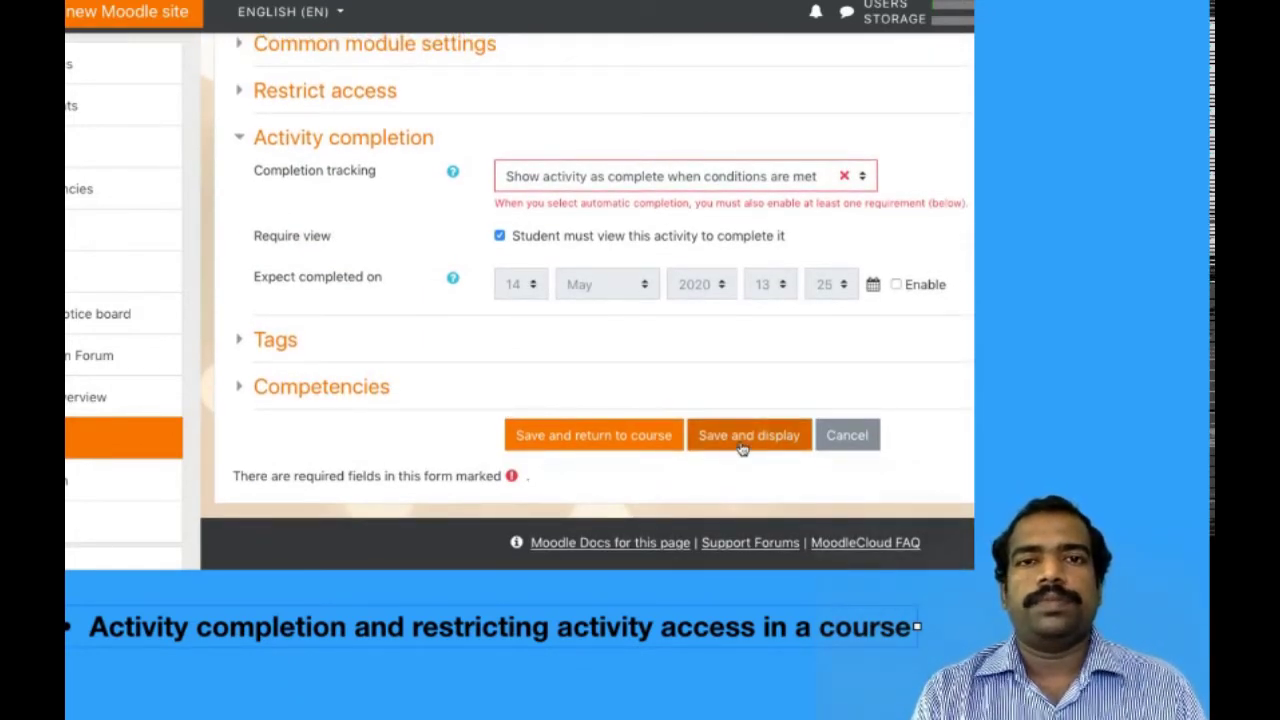
click(742, 436)
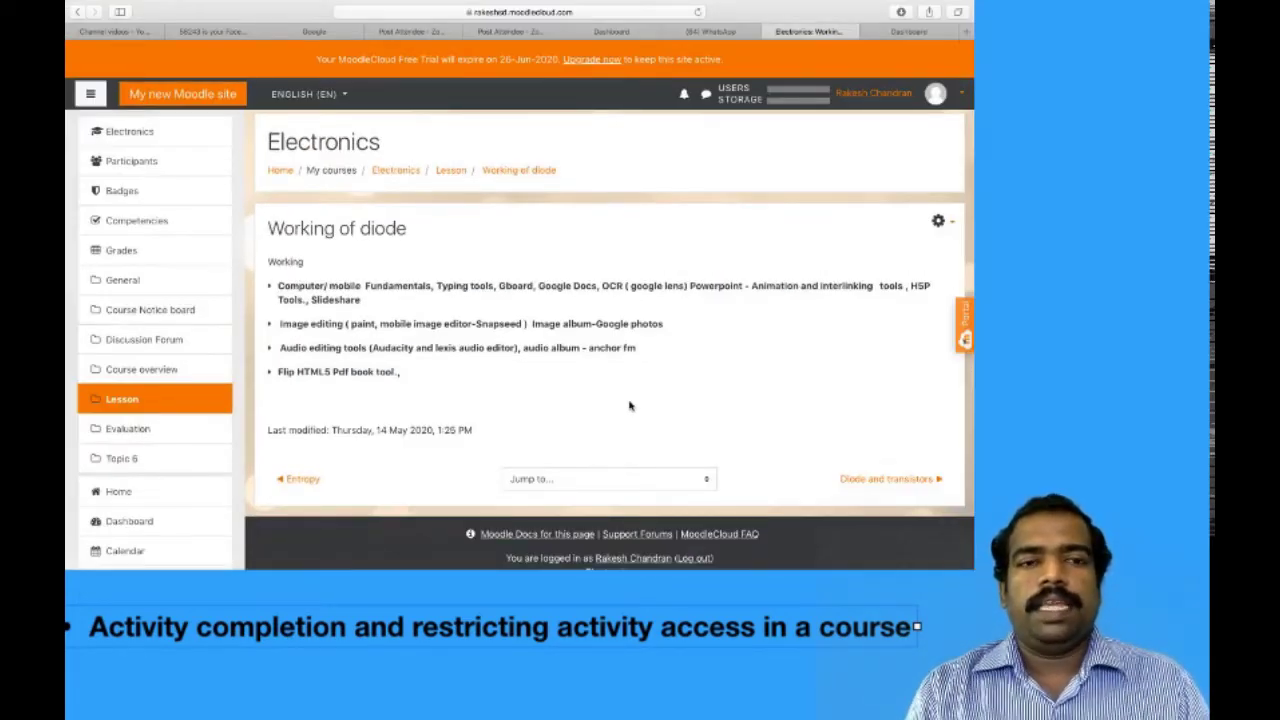
Step: Return to the Electronics course and compare the completion checkboxes of Working of diode and Entropy in the Lesson section
click(131, 138)
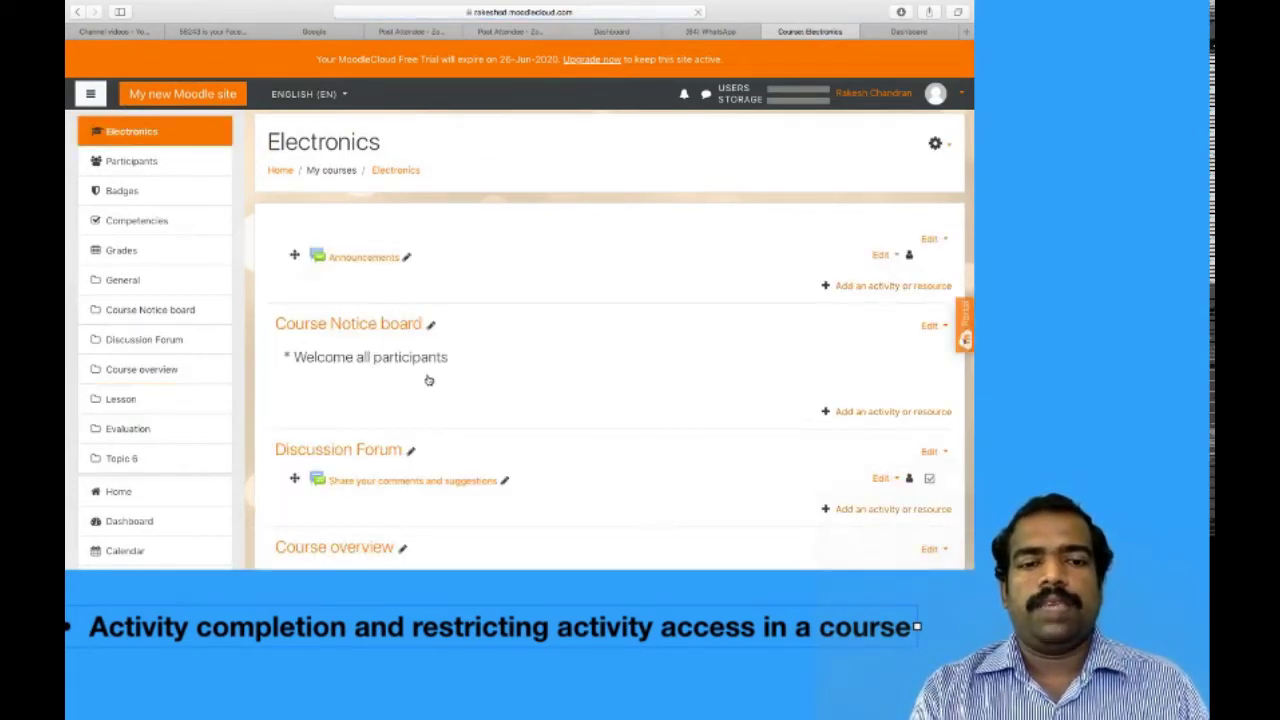
scroll(428, 380, down, 3)
scroll(428, 380, down, 15)
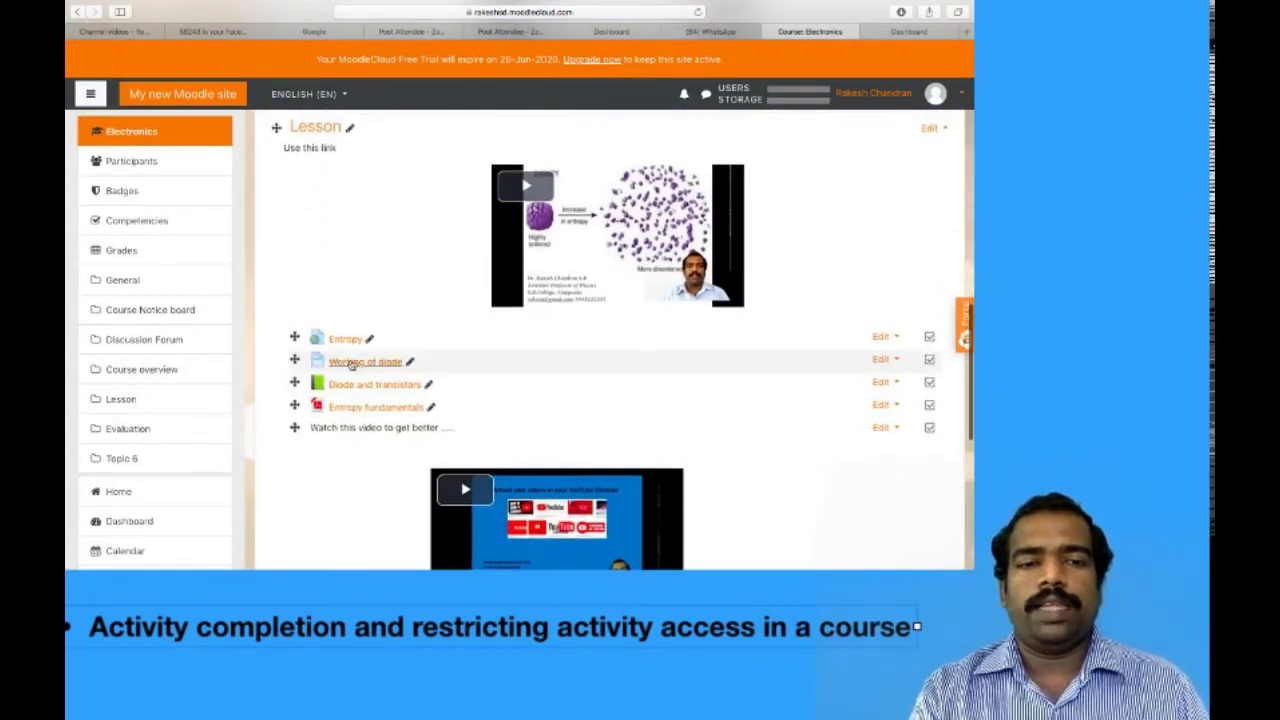
scroll(922, 353, up, 1)
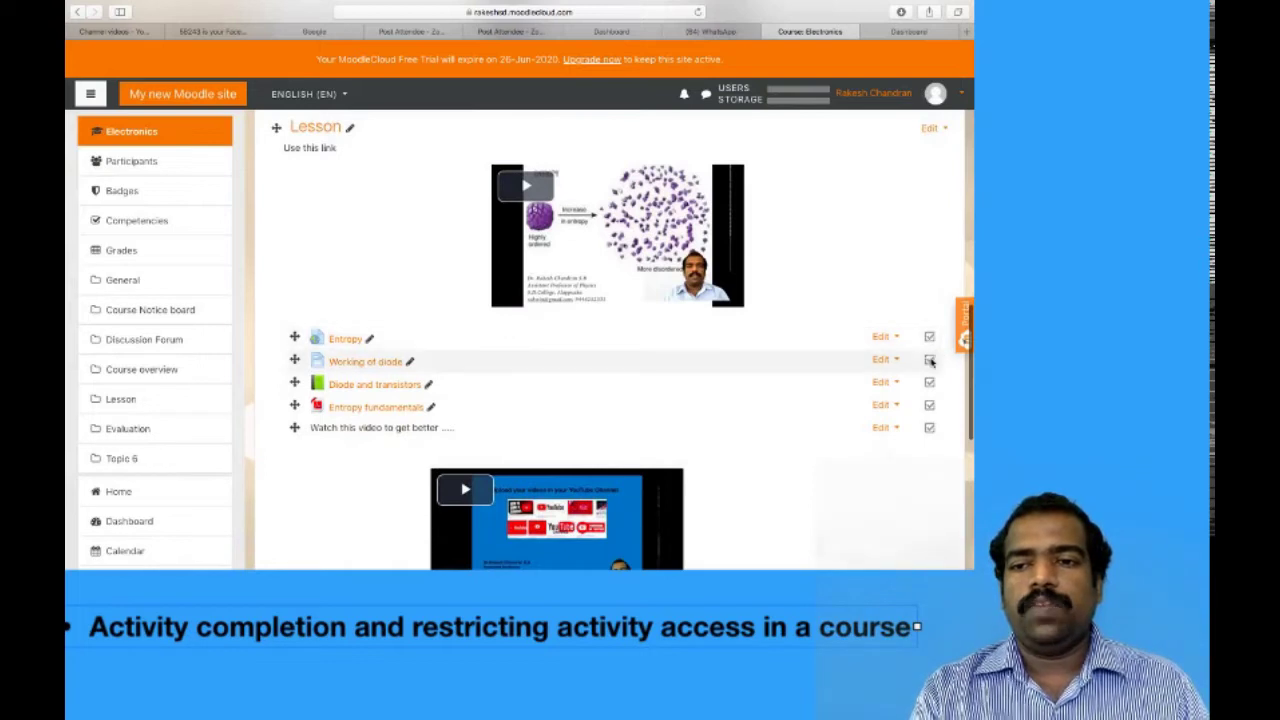
mouse_move(932, 366)
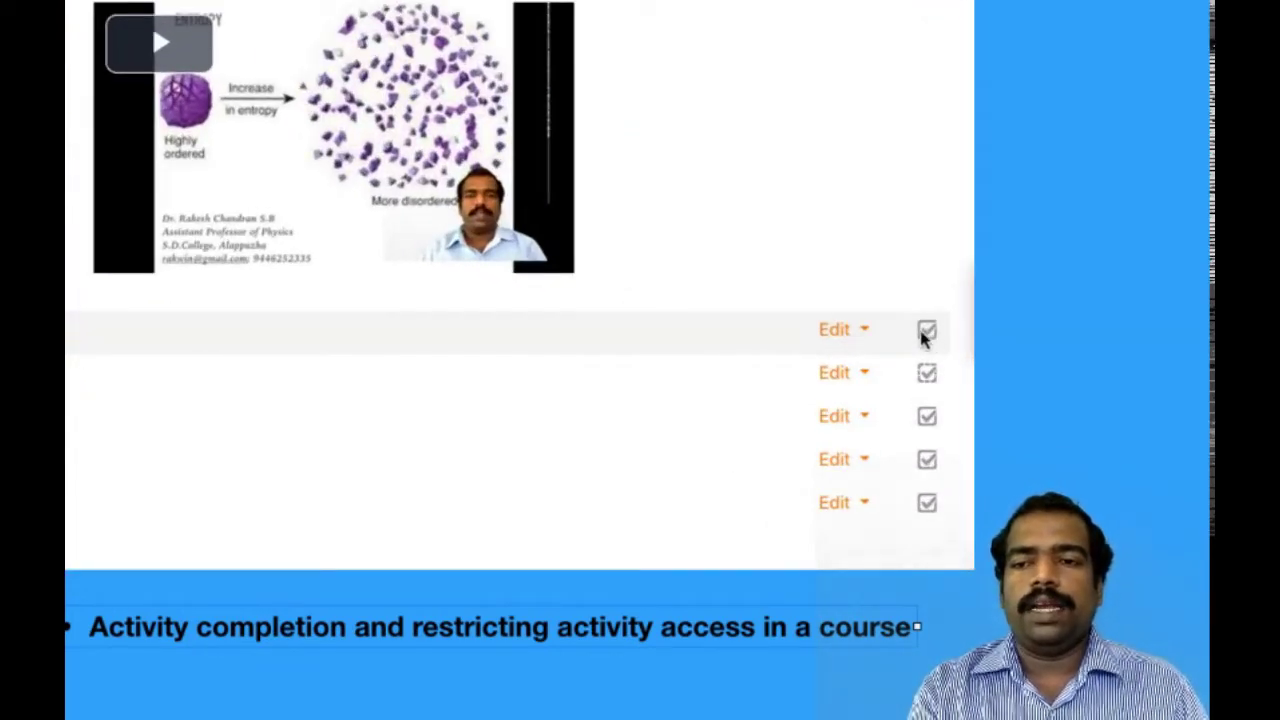
mouse_move(931, 349)
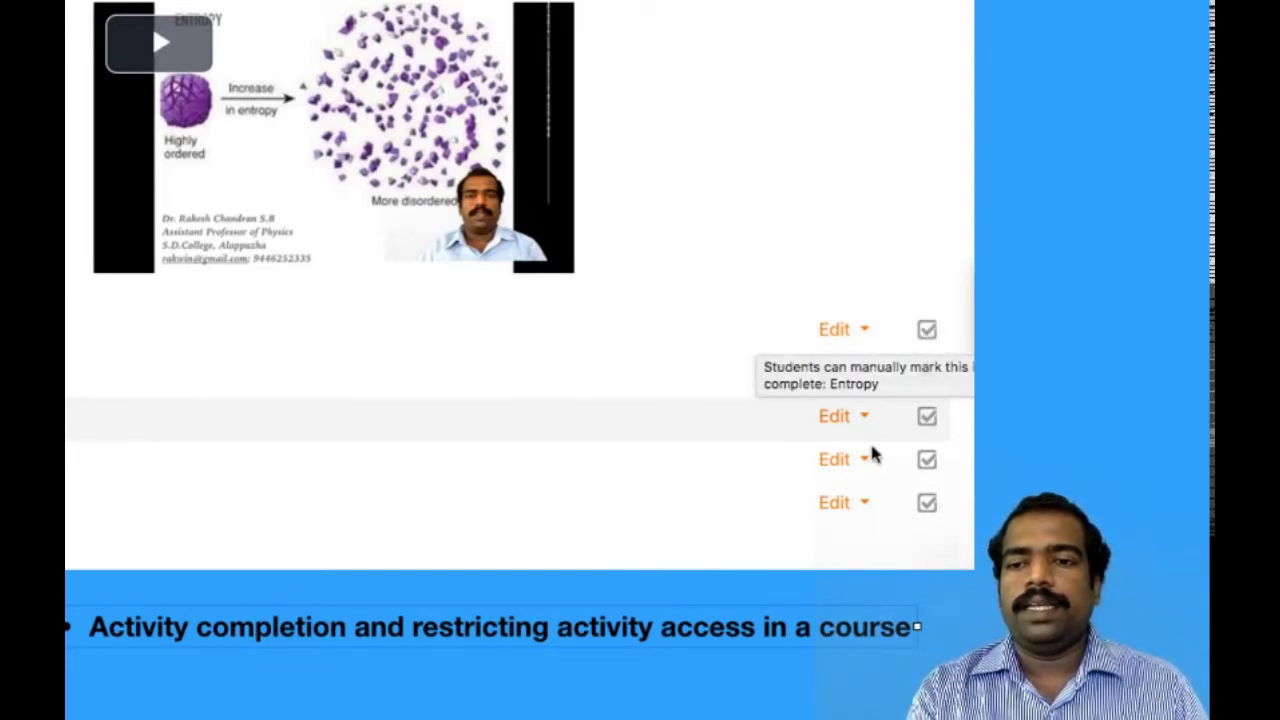